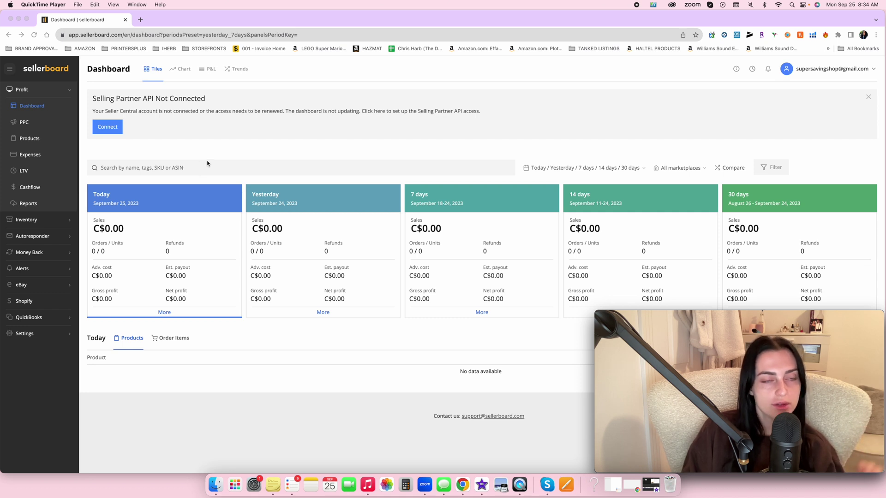
- Open the detailed profit breakdown for Today and expand Sales to examine its organic and sponsored components
{"action": "left_click", "coordinate": [152, 227]}
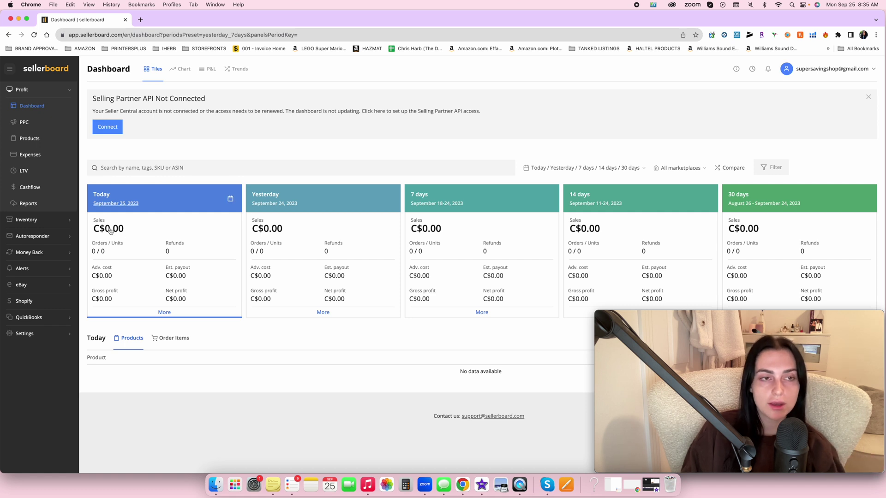
{"action": "left_click", "coordinate": [165, 313]}
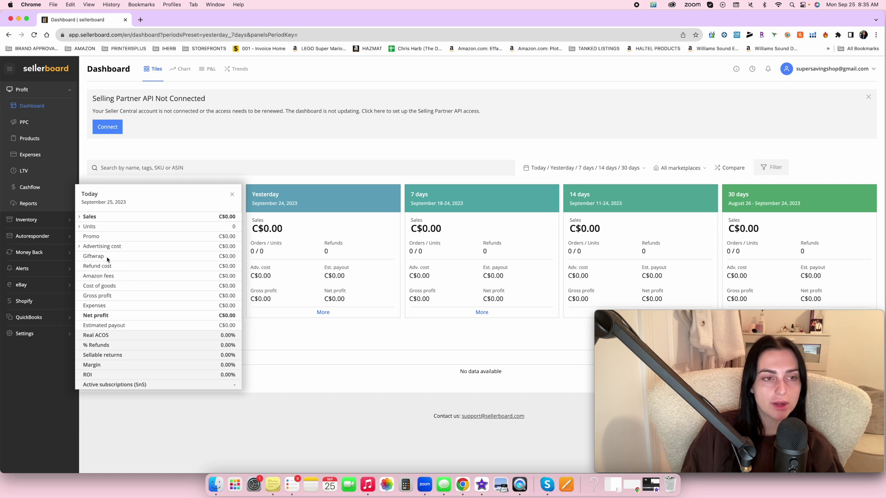
{"action": "left_click", "coordinate": [80, 219]}
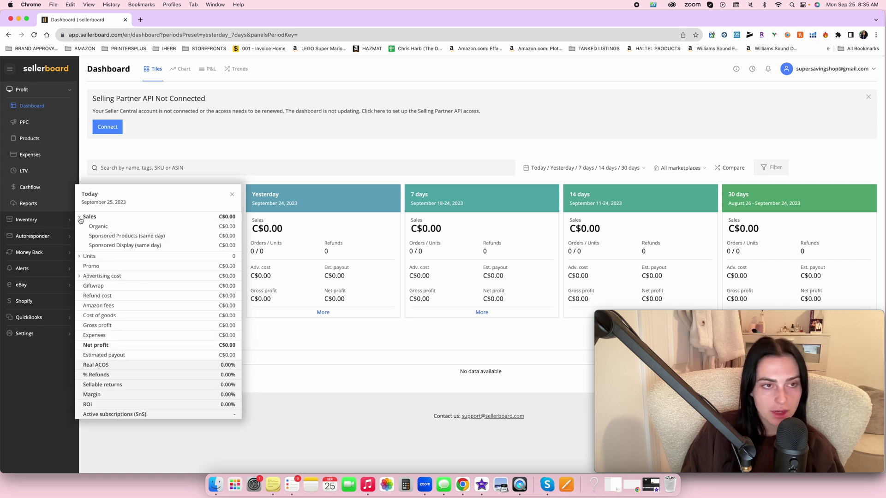
{"action": "mouse_move", "coordinate": [90, 234]}
{"action": "left_click_drag", "start_coordinate": [89, 236], "coordinate": [132, 239]}
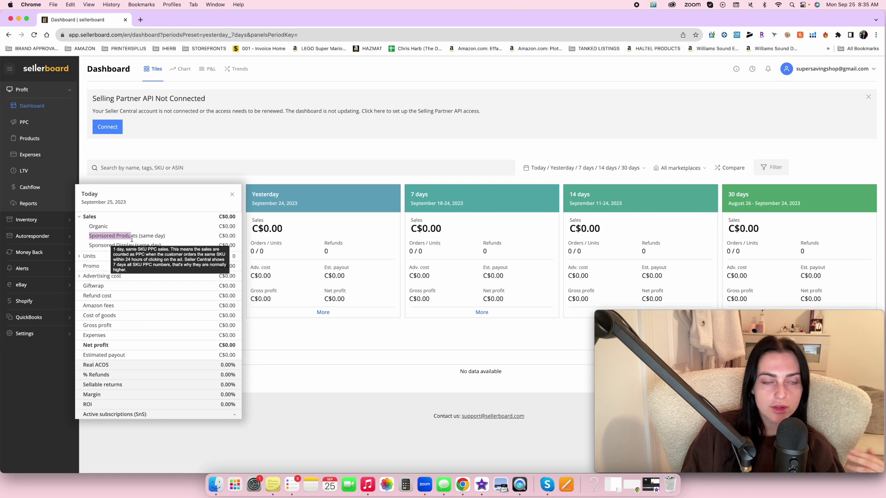
- Inspect the Units components and the remaining cost, profit and margin rows of today's breakdown, and close it
{"action": "left_click", "coordinate": [81, 218]}
{"action": "left_click", "coordinate": [80, 226]}
{"action": "left_click", "coordinate": [80, 226]}
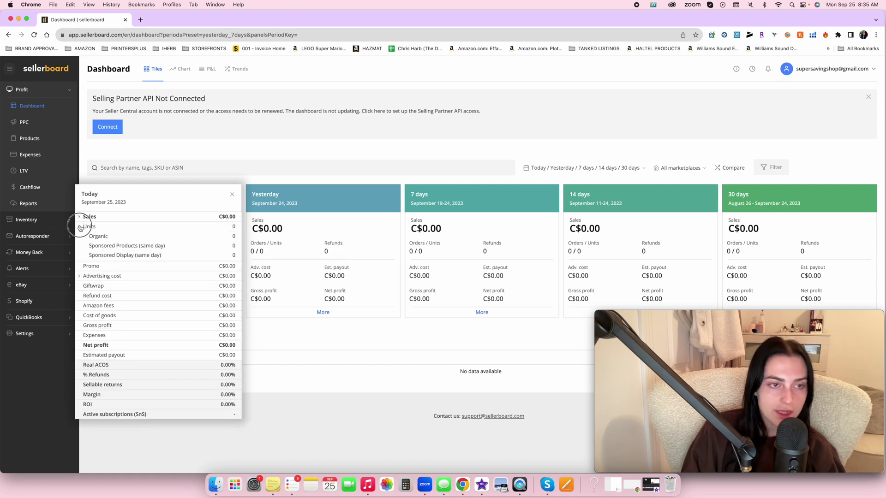
{"action": "mouse_move", "coordinate": [101, 267]}
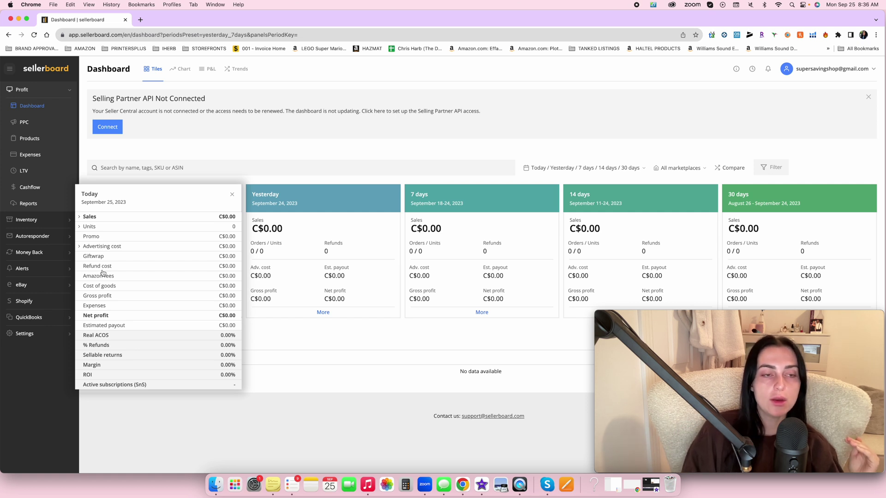
{"action": "mouse_move", "coordinate": [92, 290]}
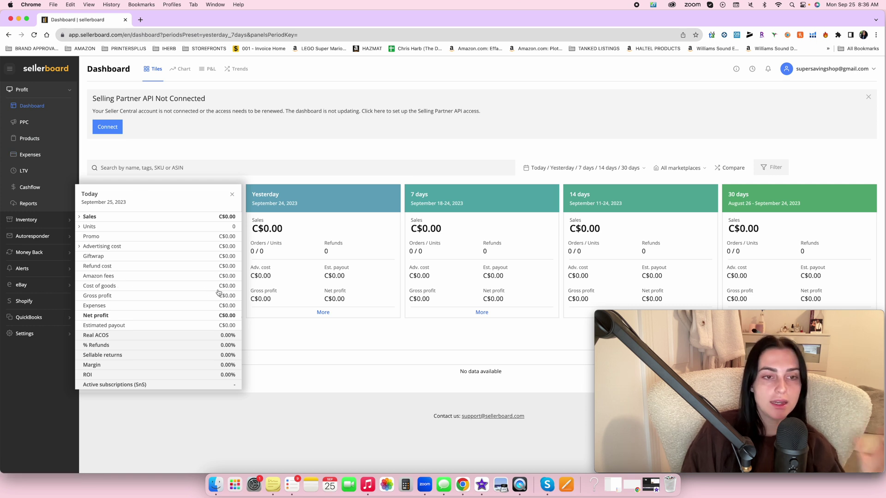
{"action": "mouse_move", "coordinate": [96, 308]}
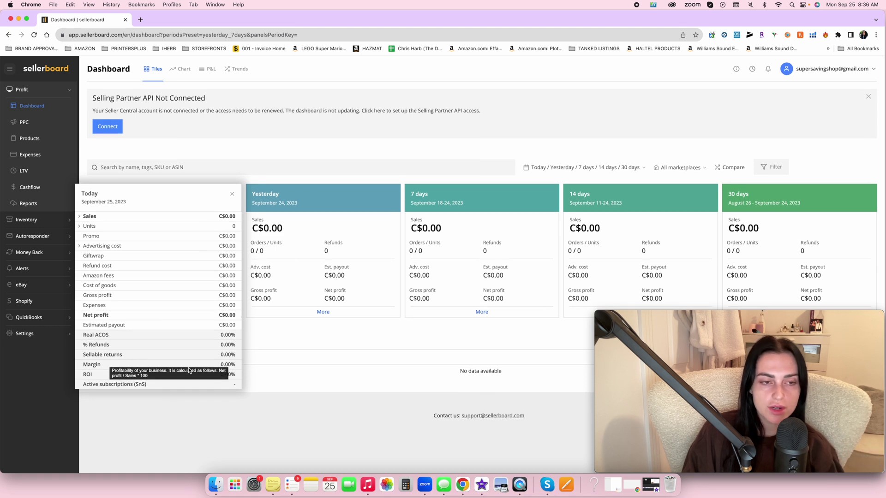
{"action": "mouse_move", "coordinate": [219, 378]}
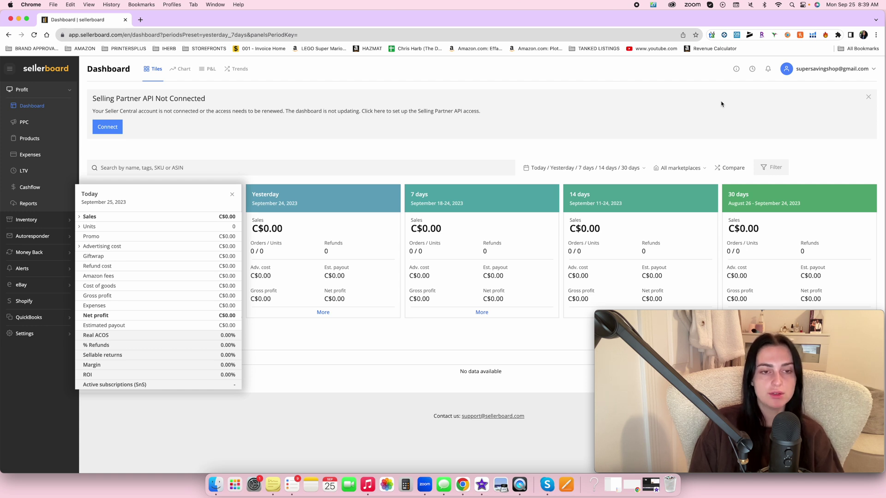
{"action": "left_click", "coordinate": [232, 195]}
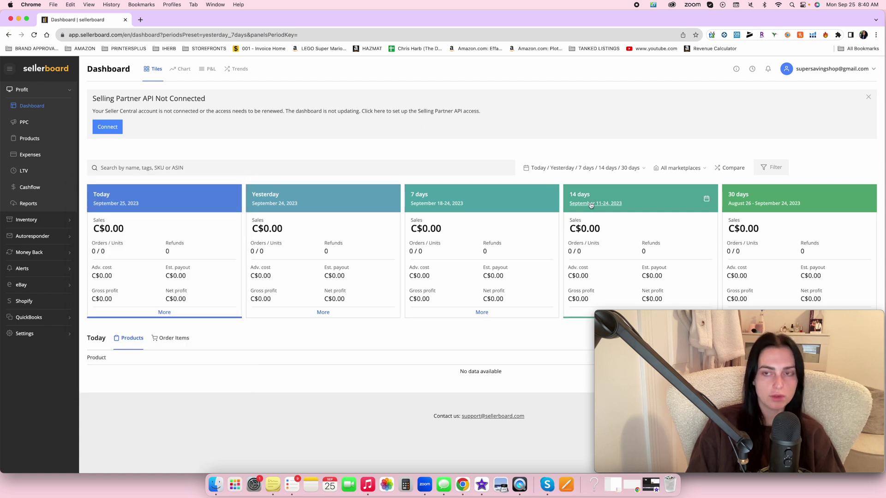
- View the dashboard's available period presets and the list of products offered for filtering
{"action": "left_click", "coordinate": [639, 168]}
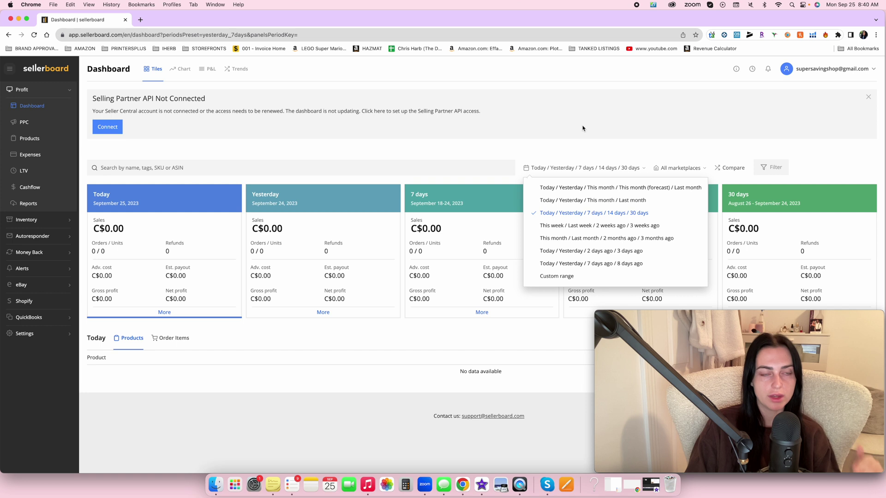
{"action": "left_click", "coordinate": [137, 165]}
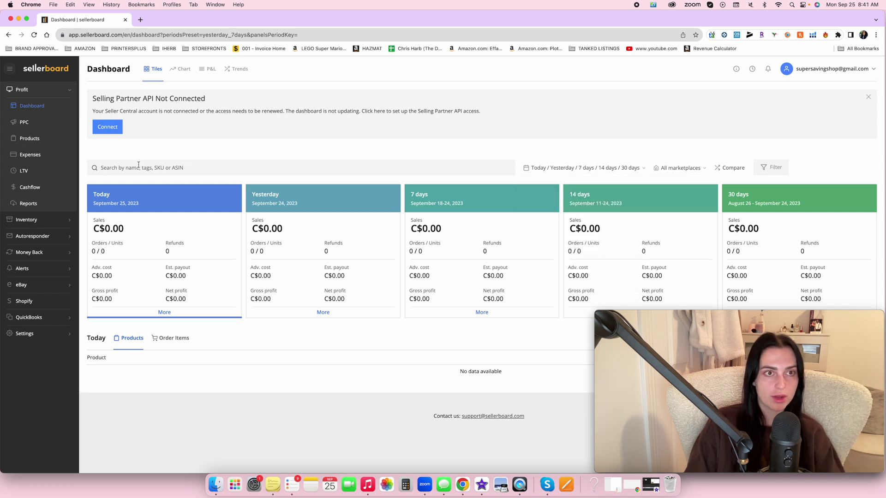
{"action": "left_click", "coordinate": [139, 165]}
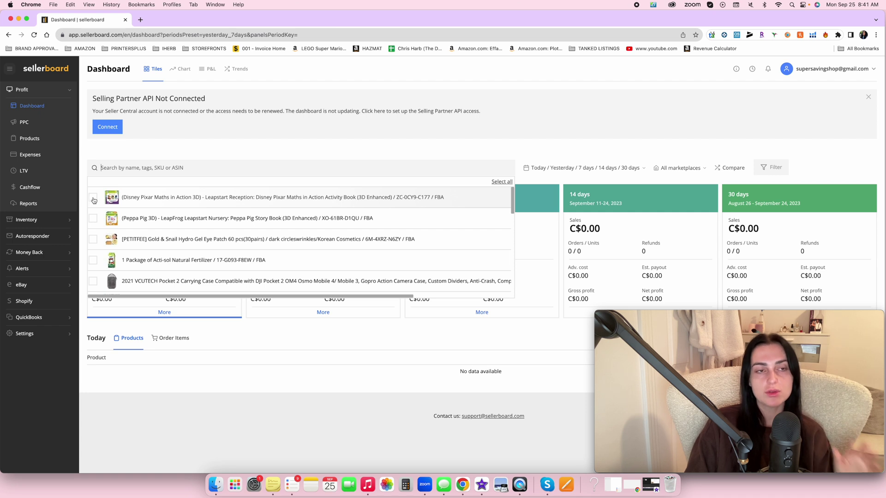
{"action": "left_click", "coordinate": [283, 153]}
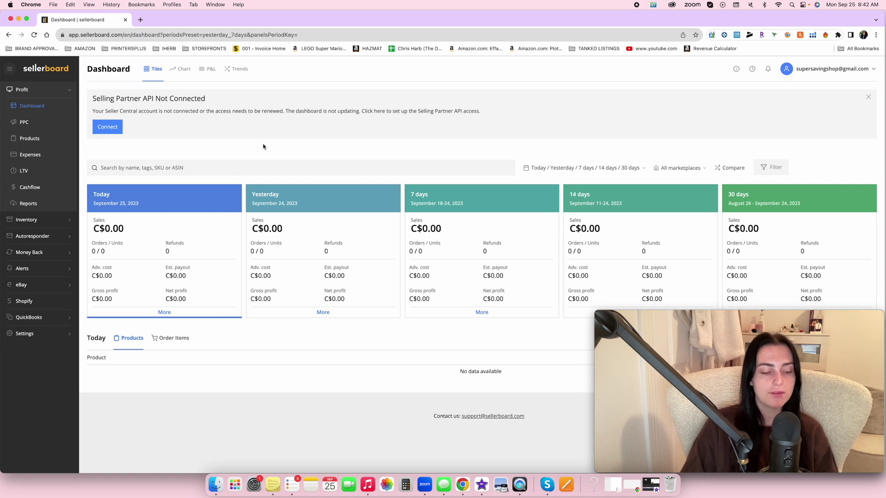
- Check the refund percentage in today's breakdown and view the Order Items list before returning to Products
{"action": "left_click", "coordinate": [164, 314]}
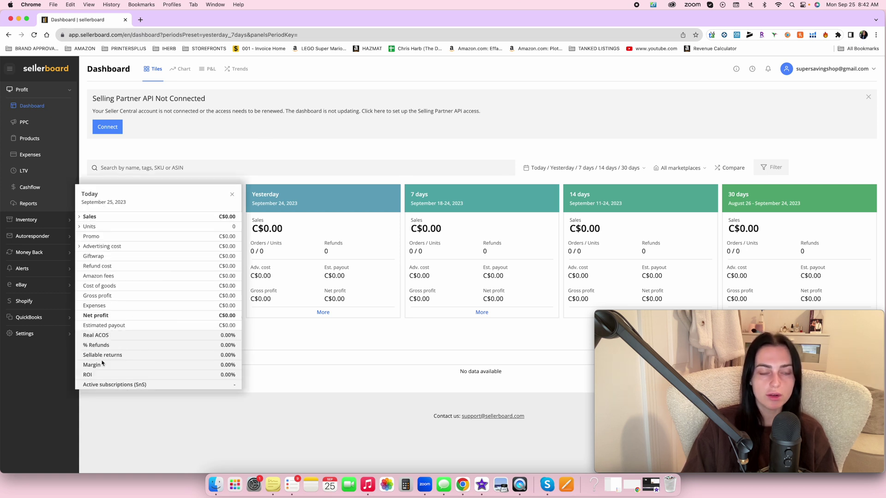
{"action": "left_click_drag", "start_coordinate": [211, 345], "coordinate": [241, 347]}
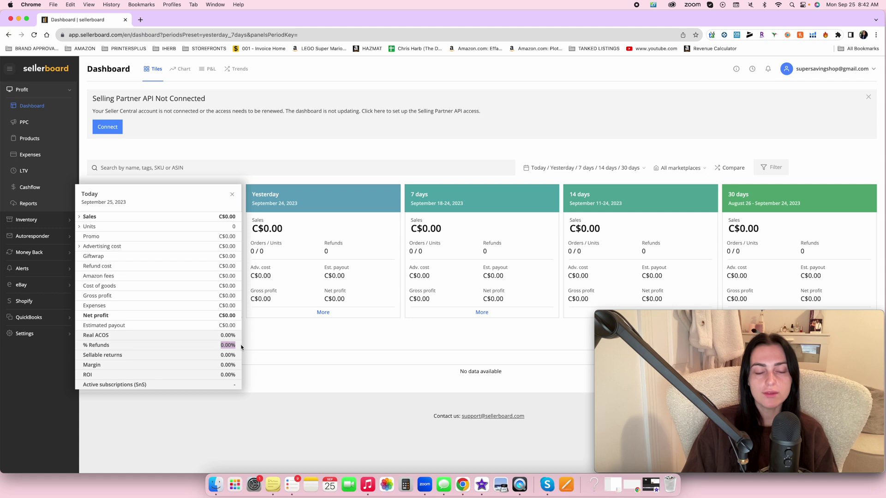
{"action": "left_click", "coordinate": [291, 339]}
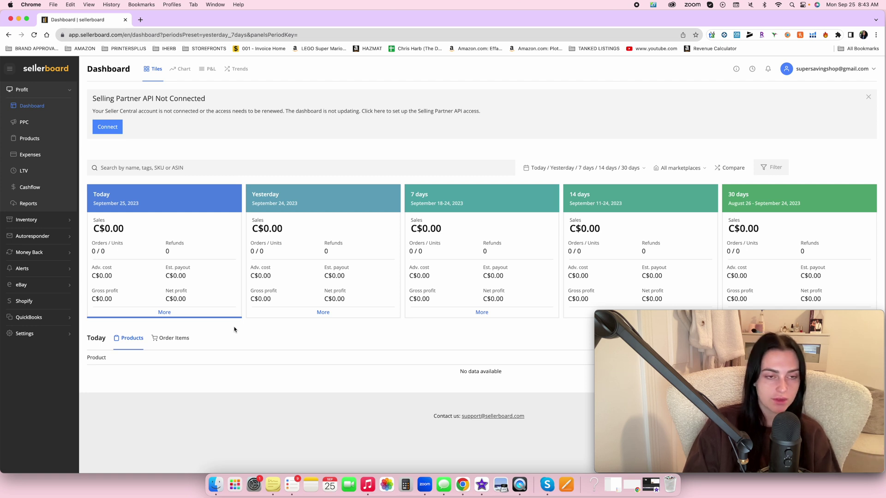
{"action": "left_click", "coordinate": [170, 338]}
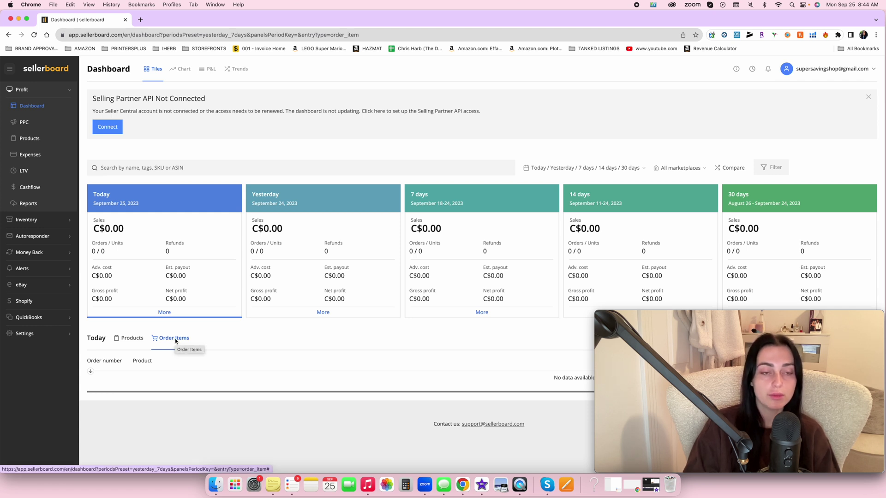
{"action": "left_click", "coordinate": [126, 339]}
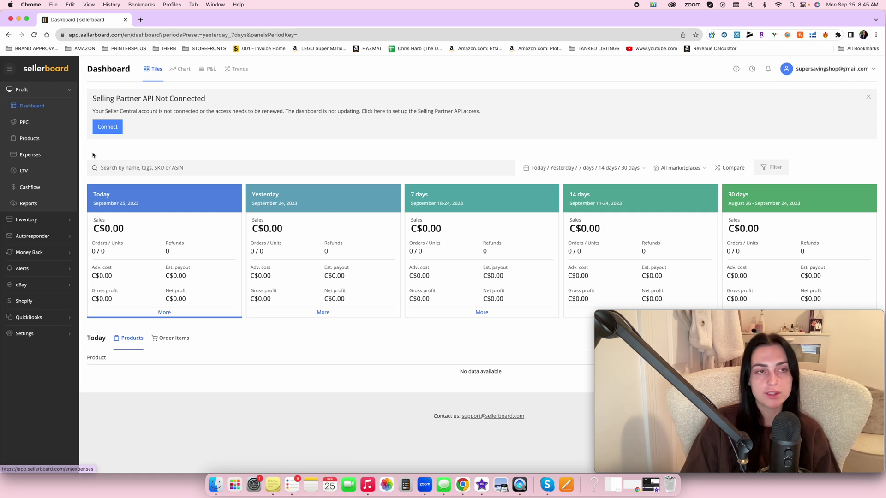
- Open the Products page and examine the cost of goods for the IKEA Signum Cable Management item
{"action": "left_click", "coordinate": [29, 137]}
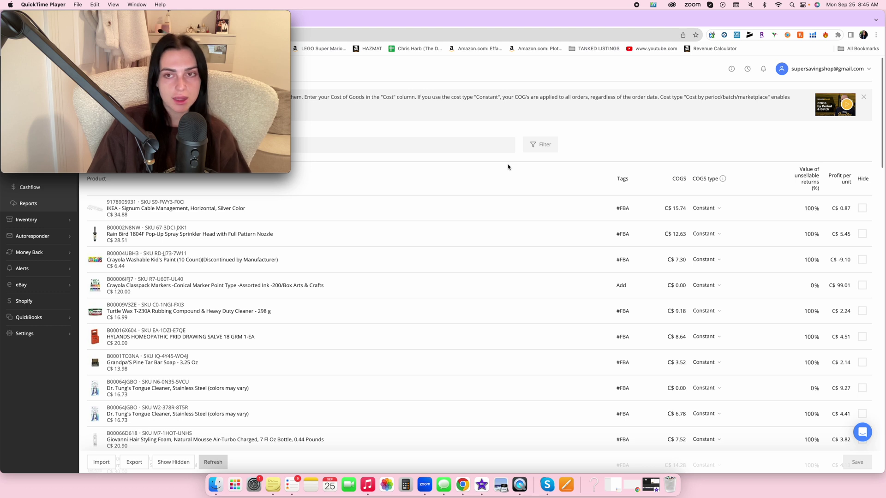
{"action": "left_click", "coordinate": [678, 208]}
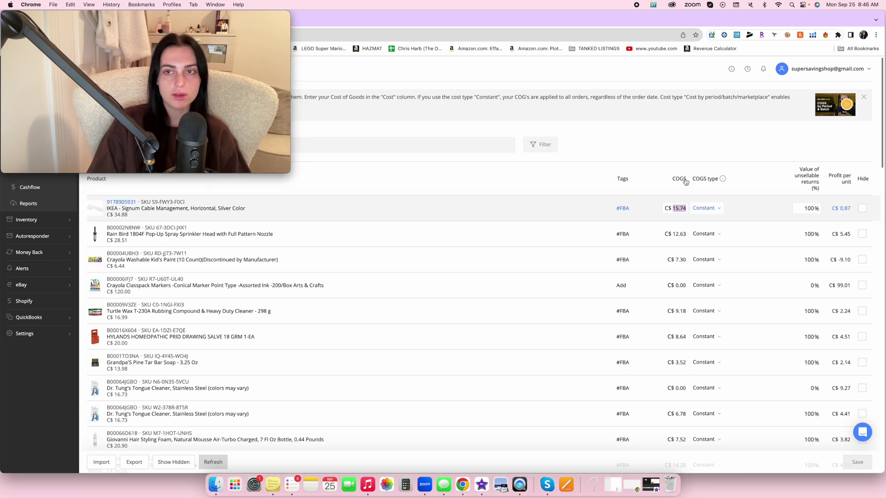
{"action": "left_click", "coordinate": [653, 142]}
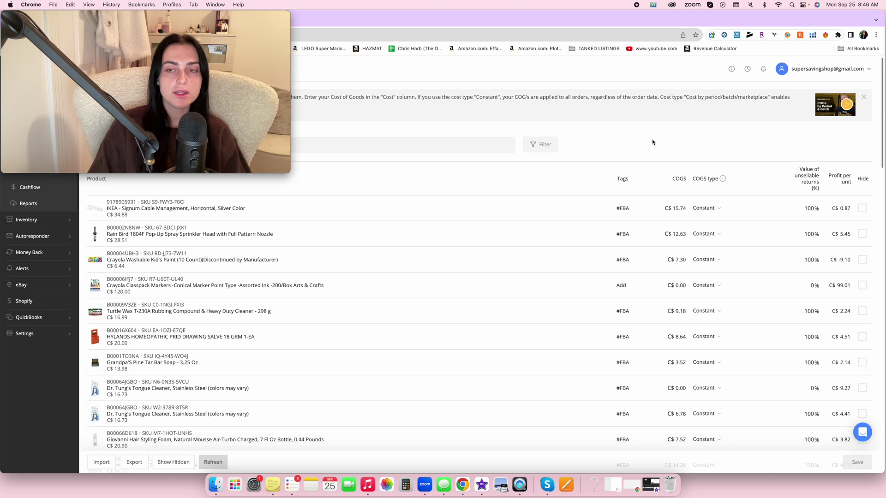
{"action": "double_click", "coordinate": [681, 209]}
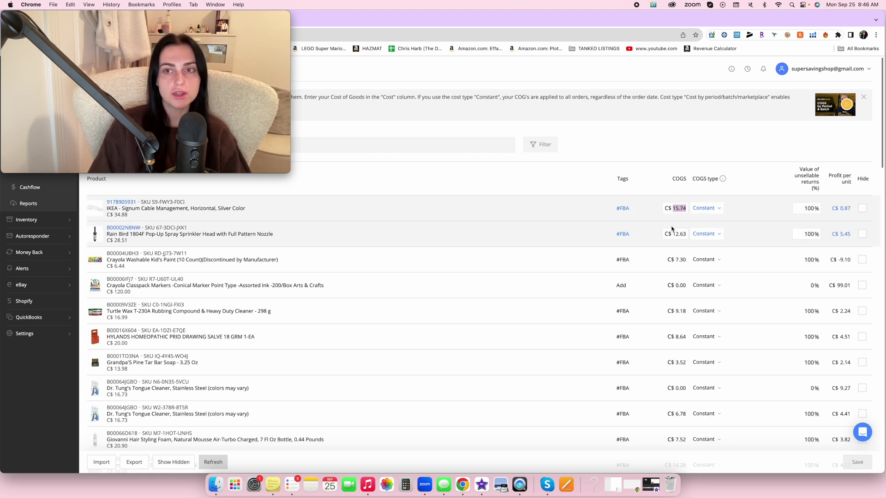
{"action": "left_click", "coordinate": [683, 211]}
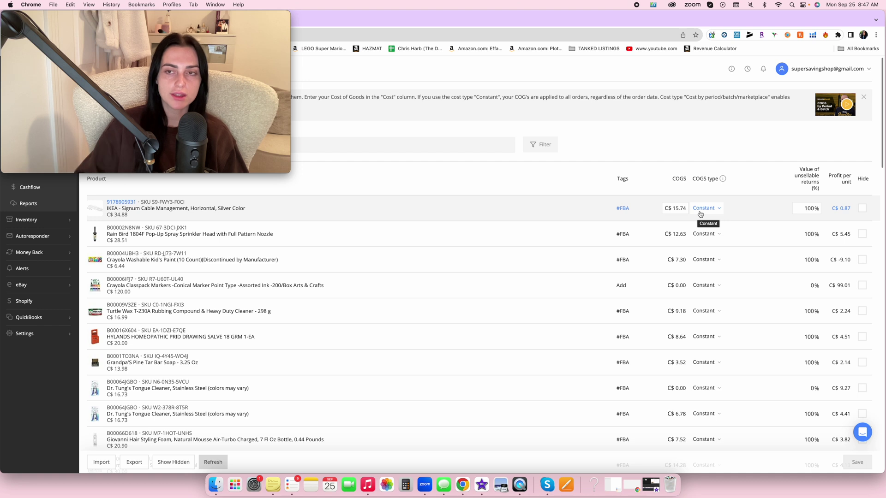
- Set the IKEA Signum item's COGS type to By period/batch/marketplace and add a period with inbound date 09/25/2023
{"action": "left_click", "coordinate": [718, 209]}
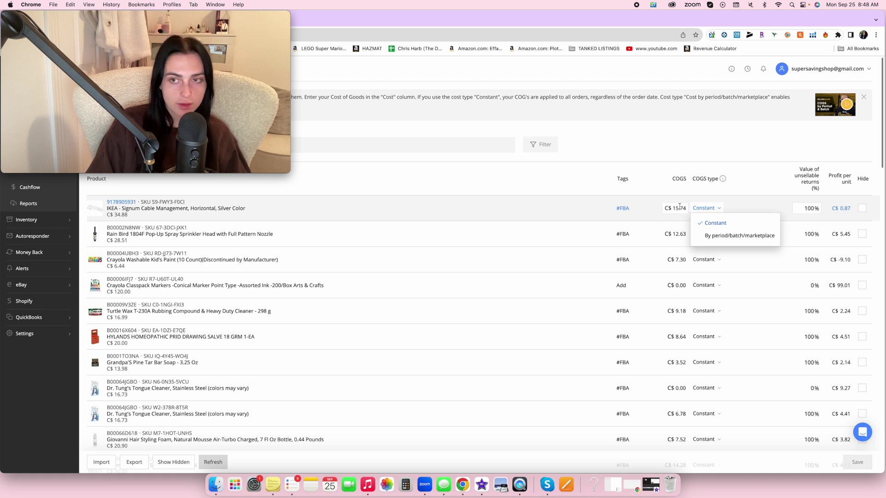
{"action": "left_click", "coordinate": [731, 235]}
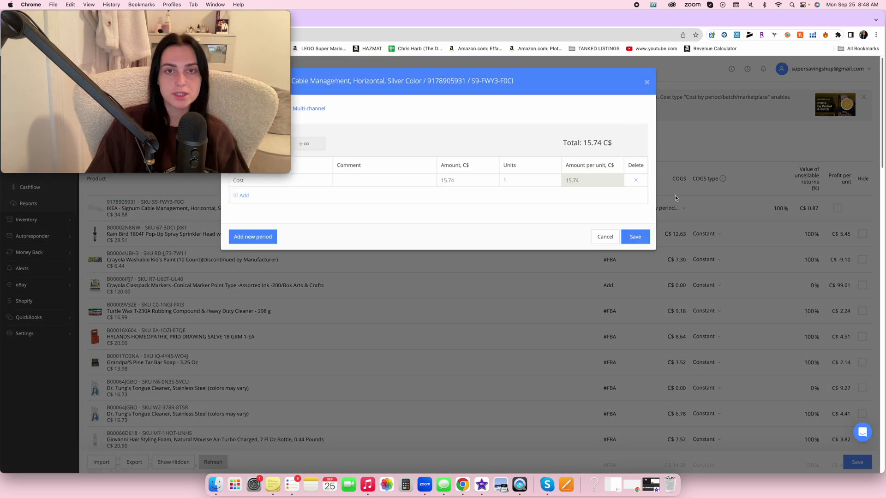
{"action": "left_click", "coordinate": [263, 237]}
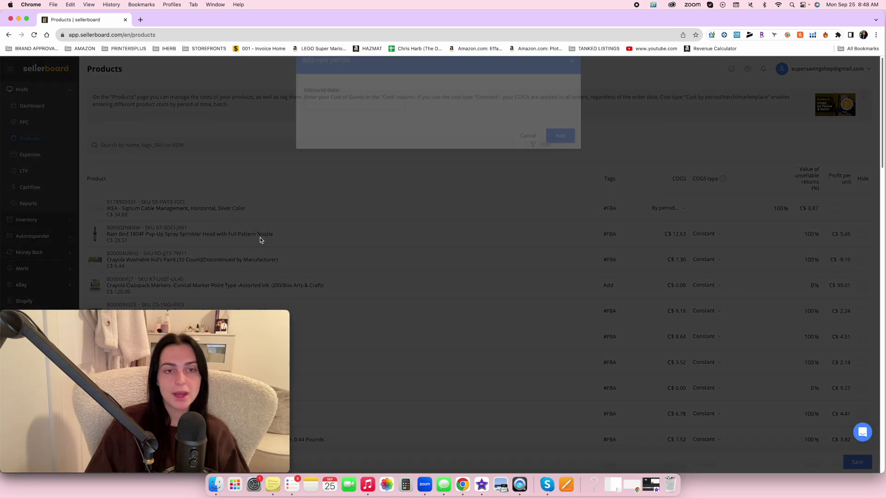
{"action": "left_click", "coordinate": [343, 126]}
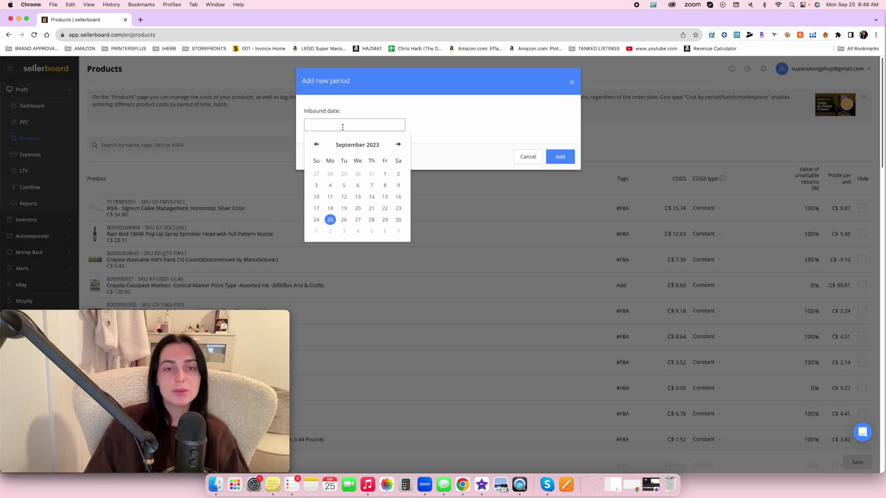
{"action": "left_click", "coordinate": [333, 222]}
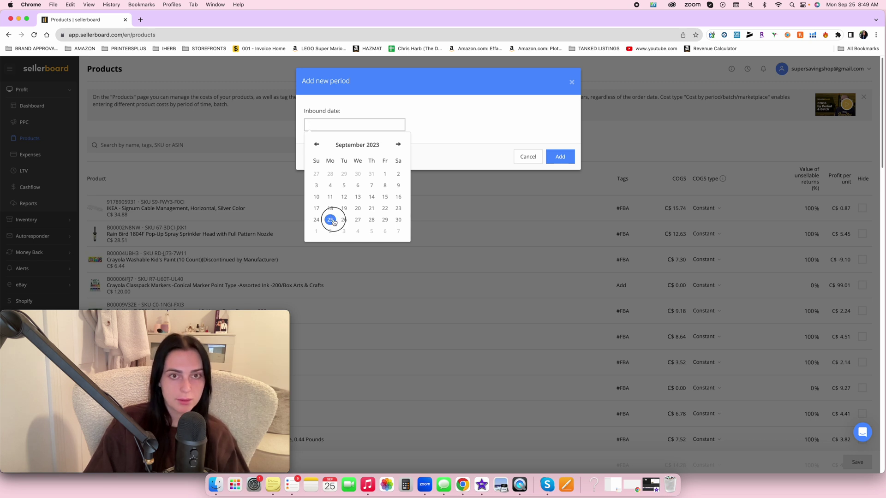
{"action": "left_click", "coordinate": [562, 155]}
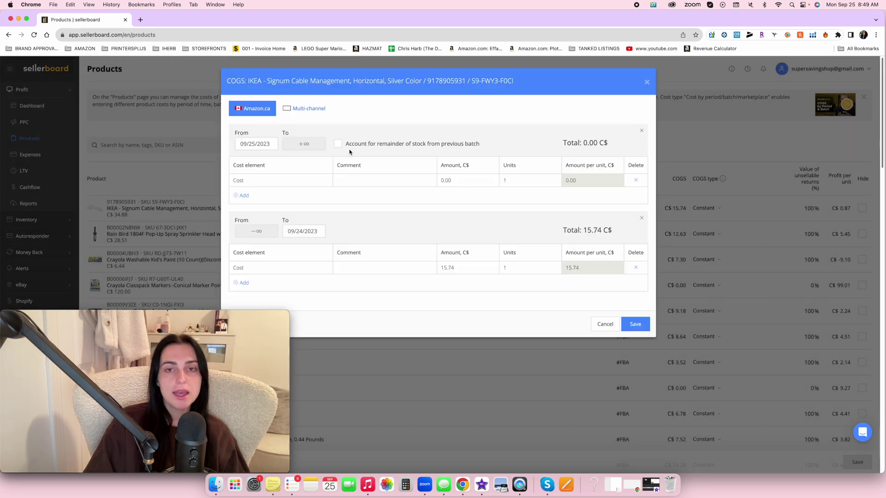
- Account for the remainder of stock from the previous batch and set Units to 10 in both cost periods
{"action": "left_click", "coordinate": [338, 144]}
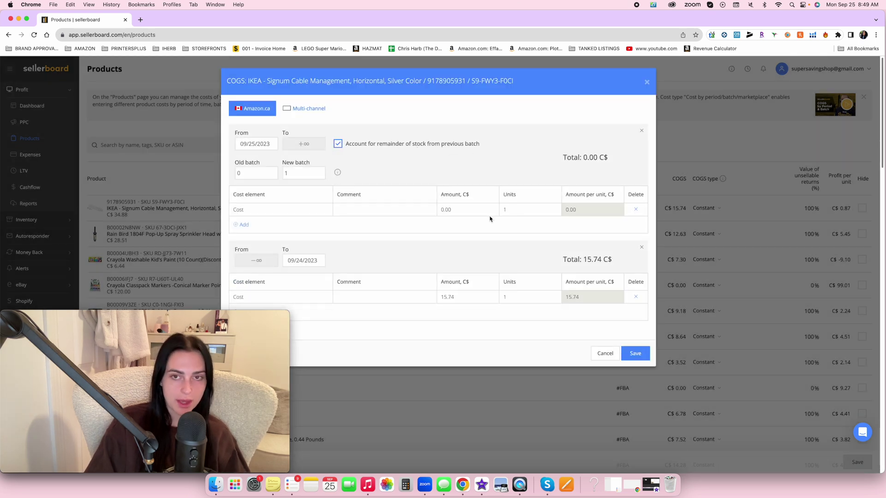
{"action": "left_click_drag", "start_coordinate": [513, 210], "coordinate": [500, 213]}
{"action": "type", "text": "10"}
{"action": "left_click", "coordinate": [510, 297]}
{"action": "type", "text": "0"}
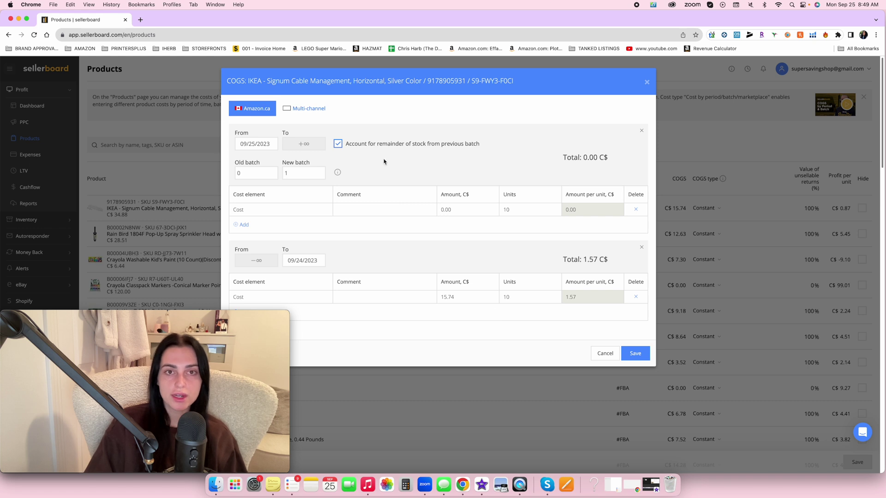
{"action": "double_click", "coordinate": [511, 210]}
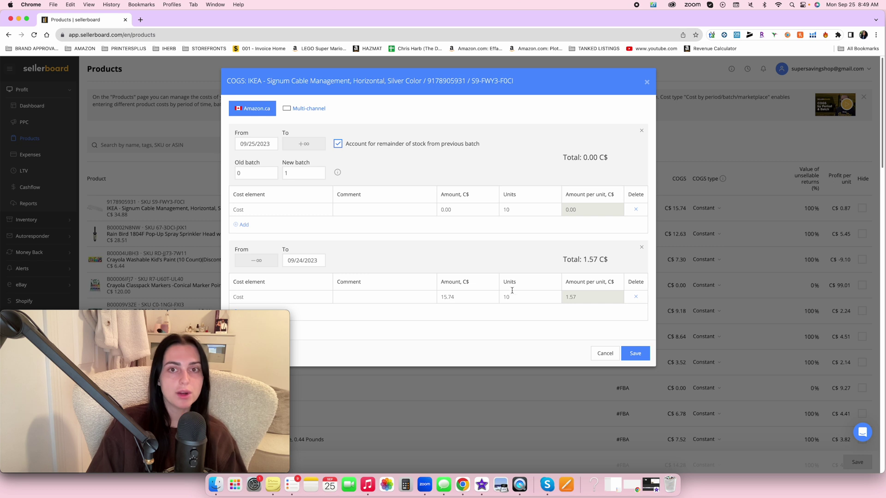
- Clear the cost amount of the period starting 09/25/2023 and set its Old batch quantity to 5
{"action": "left_click", "coordinate": [459, 210]}
{"action": "key", "text": "BackSpace"}
{"action": "key", "text": "BackSpace"}
{"action": "key", "text": "BackSpace"}
{"action": "key", "text": "BackSpace"}
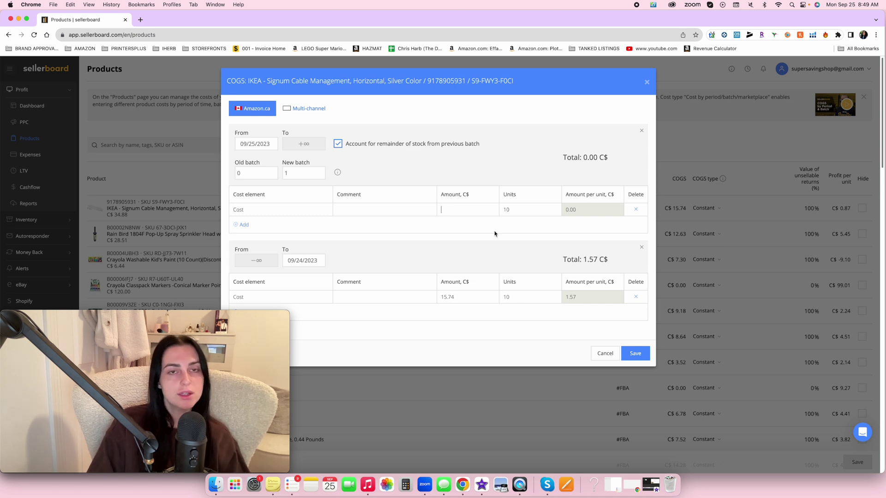
{"action": "left_click", "coordinate": [256, 172]}
{"action": "type", "text": "5"}
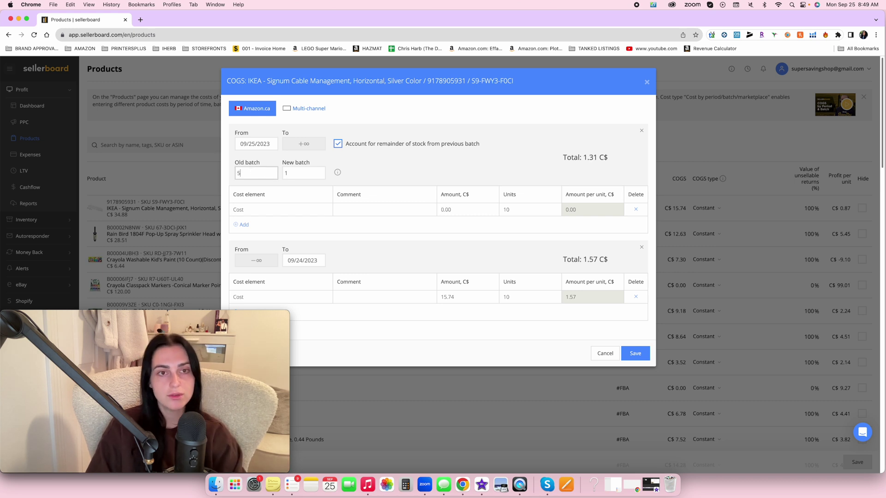
- Set the New batch quantity to 10, save the IKEA Signum item's COGS and dismiss the Seller Central connection page
{"action": "key", "text": "Tab"}
{"action": "type", "text": "10"}
{"action": "left_click", "coordinate": [395, 186]}
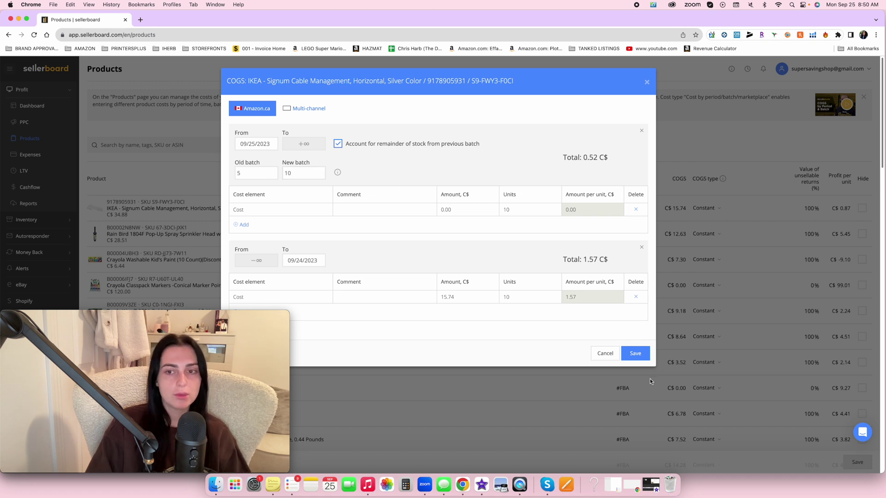
{"action": "left_click", "coordinate": [638, 354]}
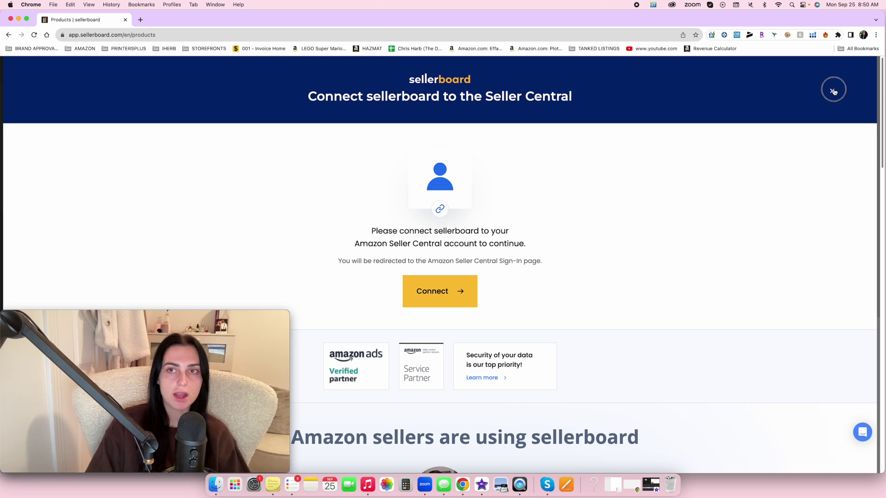
{"action": "left_click", "coordinate": [837, 91]}
{"action": "left_click", "coordinate": [462, 284]}
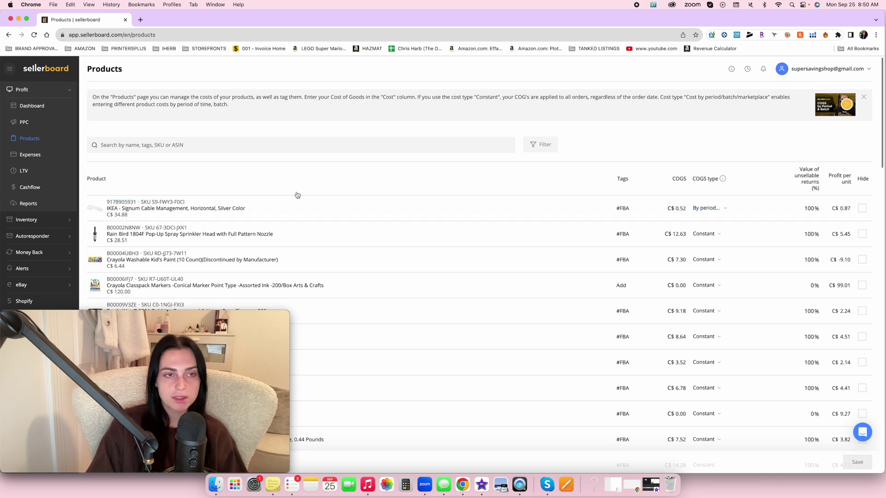
{"action": "left_click", "coordinate": [248, 210]}
{"action": "left_click_drag", "start_coordinate": [248, 210], "coordinate": [187, 210]}
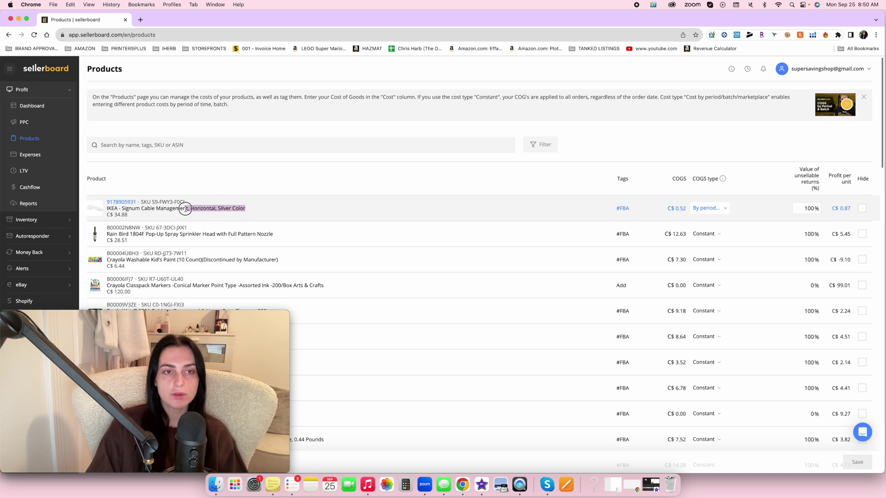
{"action": "triple_click", "coordinate": [122, 208]}
{"action": "left_click", "coordinate": [123, 209]}
{"action": "triple_click", "coordinate": [123, 209]}
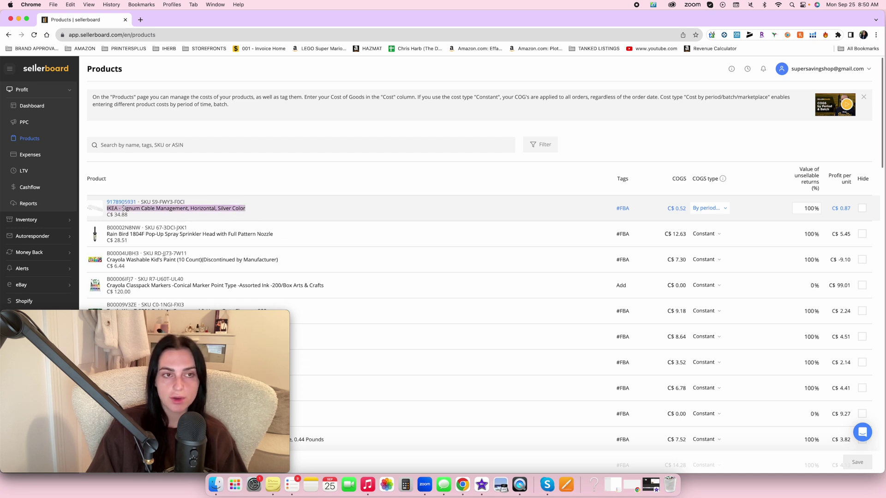
{"action": "left_click", "coordinate": [178, 210]}
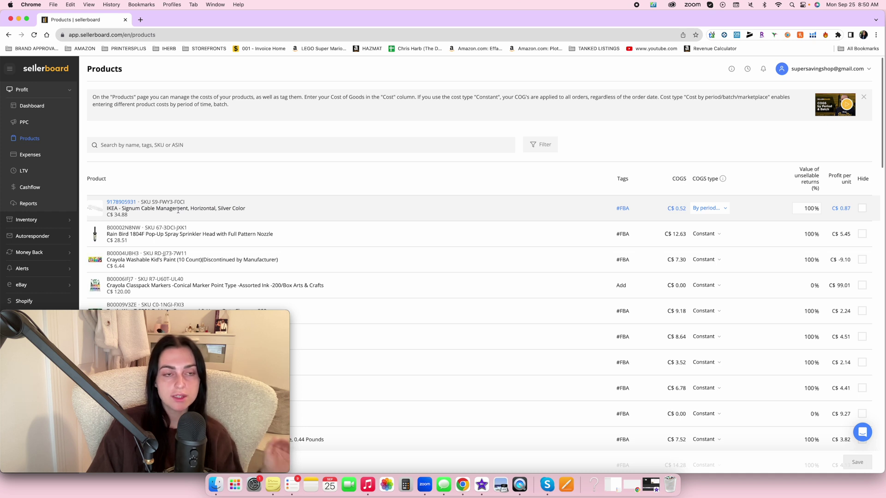
{"action": "double_click", "coordinate": [185, 208]}
{"action": "left_click", "coordinate": [185, 208]}
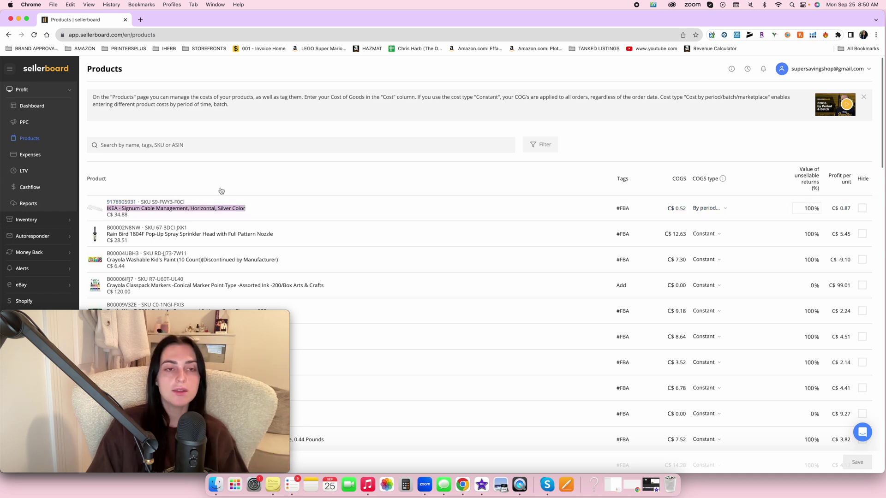
- Sort the product list by product name in ascending order
{"action": "left_click", "coordinate": [206, 188]}
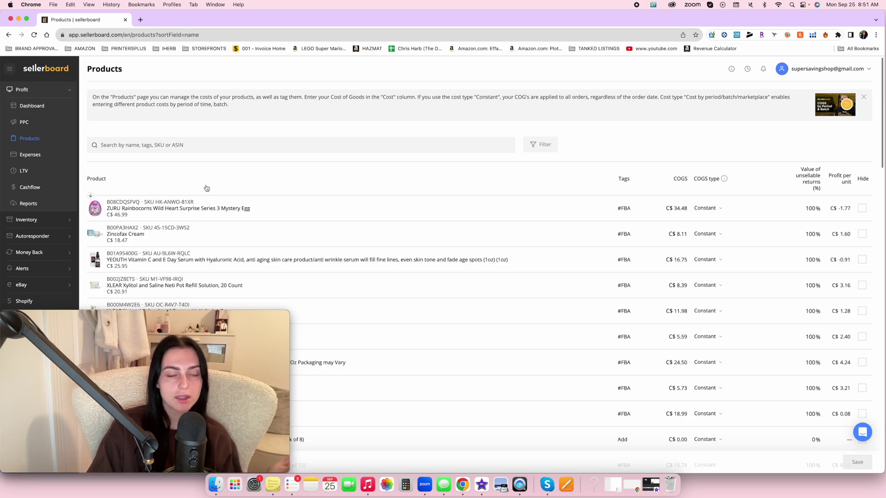
{"action": "left_click", "coordinate": [205, 180]}
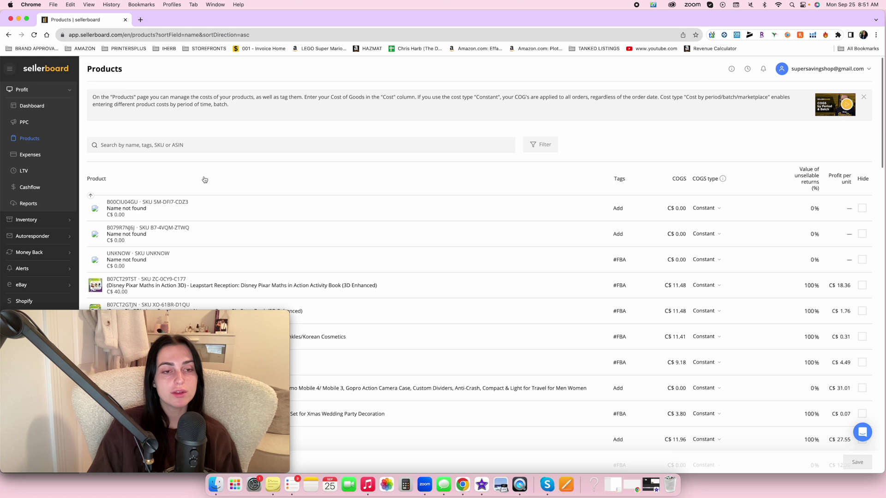
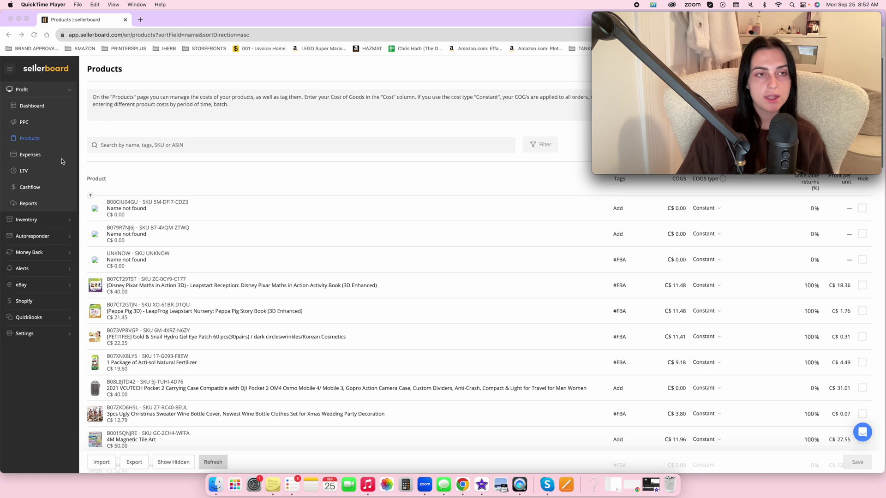
- Open the Expenses page and review the recurrence types available for a new expense
{"action": "left_click", "coordinate": [36, 155]}
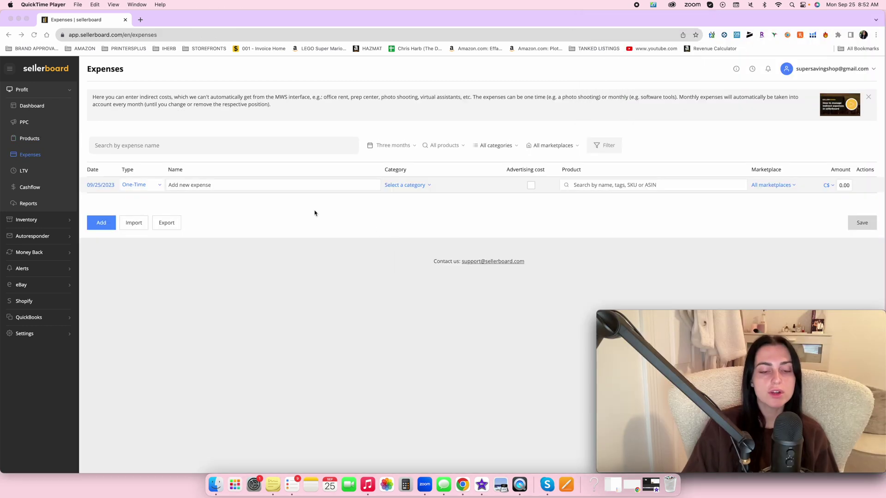
{"action": "left_click", "coordinate": [159, 186]}
{"action": "left_click", "coordinate": [159, 185]}
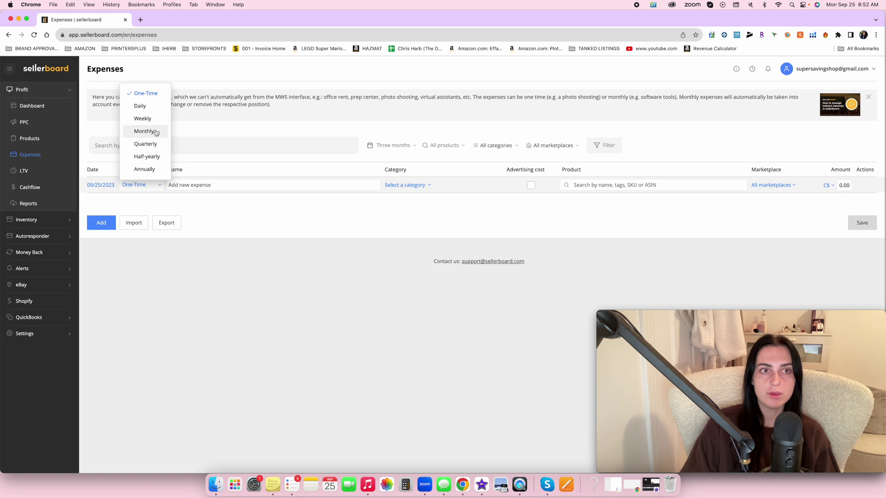
{"action": "left_click", "coordinate": [173, 184]}
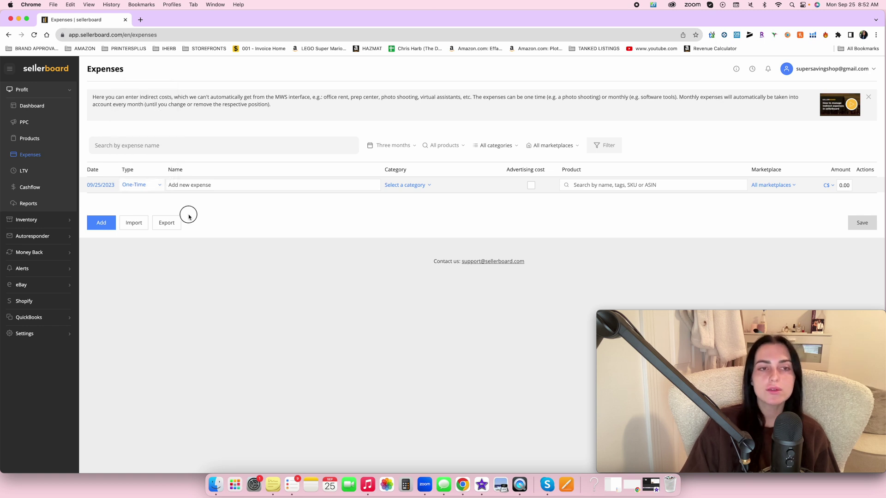
- Set the new expense's type to Annually, name it Keepa and assign it the softwares category
{"action": "left_click", "coordinate": [147, 185]}
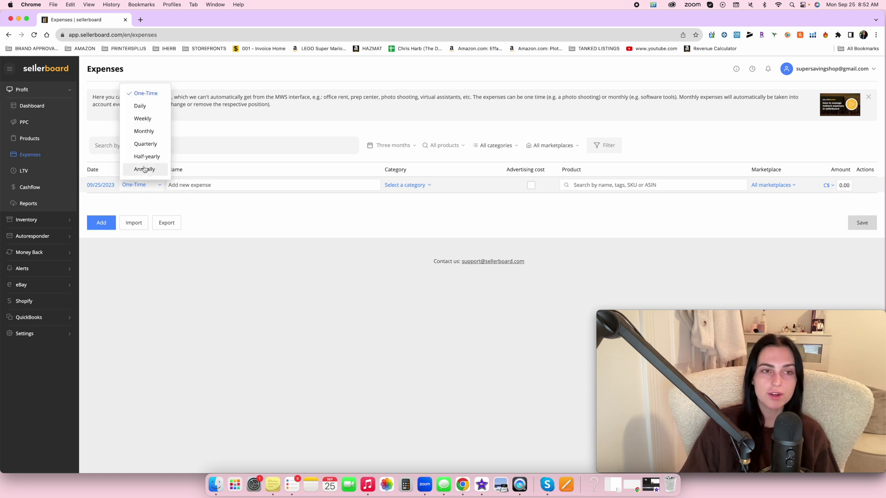
{"action": "left_click", "coordinate": [146, 170]}
{"action": "left_click", "coordinate": [201, 185]}
{"action": "type", "text": "Keepa"}
{"action": "left_click", "coordinate": [405, 185]}
{"action": "left_click", "coordinate": [409, 156]}
- Try marking the Keepa expense as an advertising cost and view the products it can be assigned to
{"action": "left_click", "coordinate": [572, 185]}
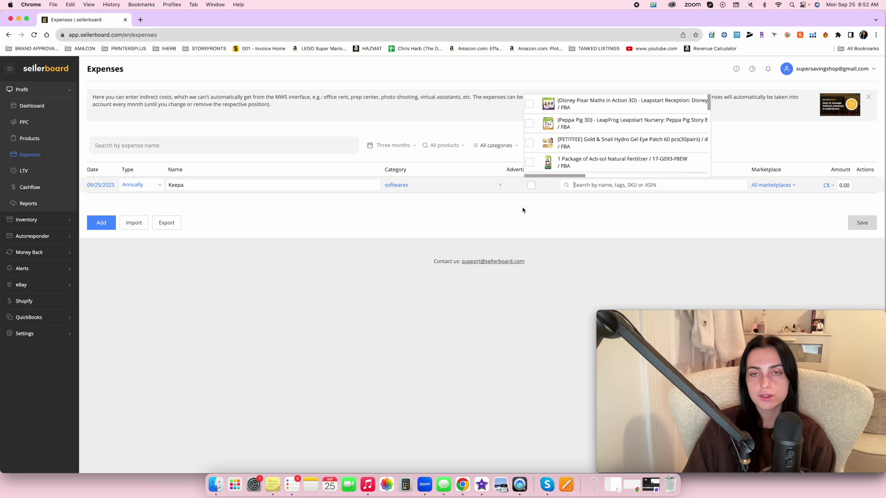
{"action": "left_click", "coordinate": [497, 229]}
{"action": "triple_click", "coordinate": [528, 170]}
{"action": "left_click", "coordinate": [534, 191]}
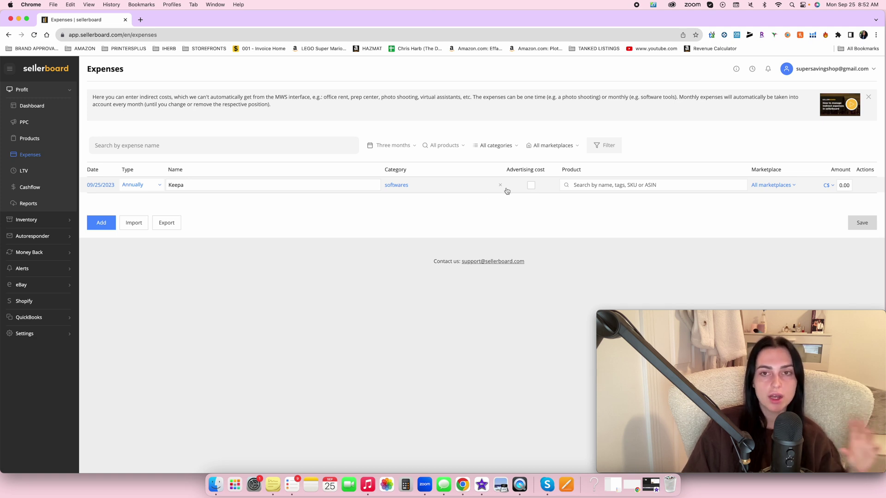
{"action": "left_click", "coordinate": [531, 185]}
{"action": "left_click", "coordinate": [531, 186]}
{"action": "left_click", "coordinate": [531, 185]}
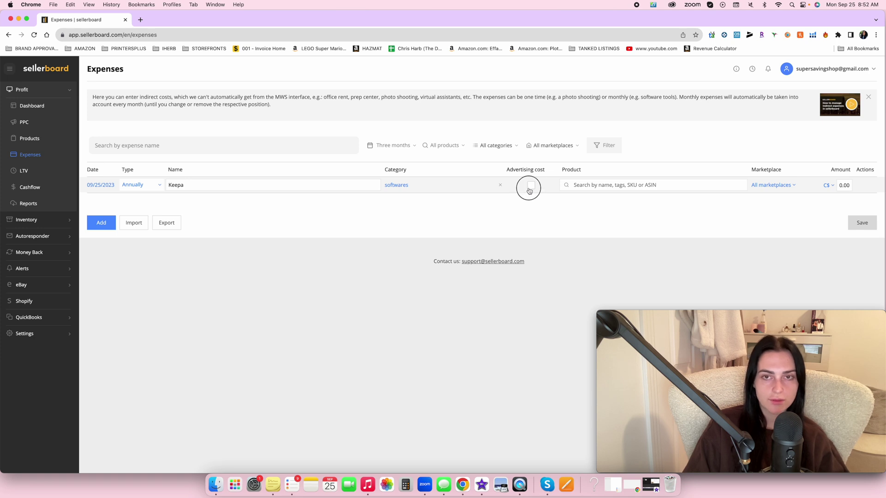
{"action": "left_click", "coordinate": [580, 185]}
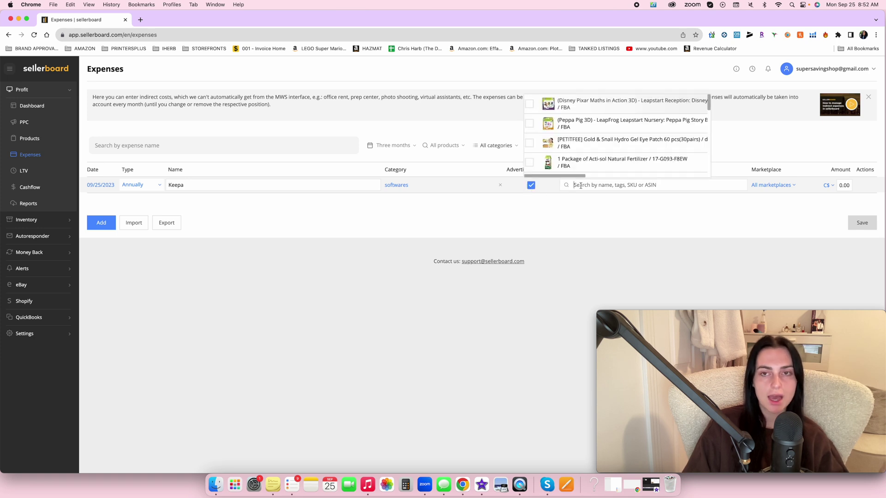
{"action": "left_click", "coordinate": [531, 186]}
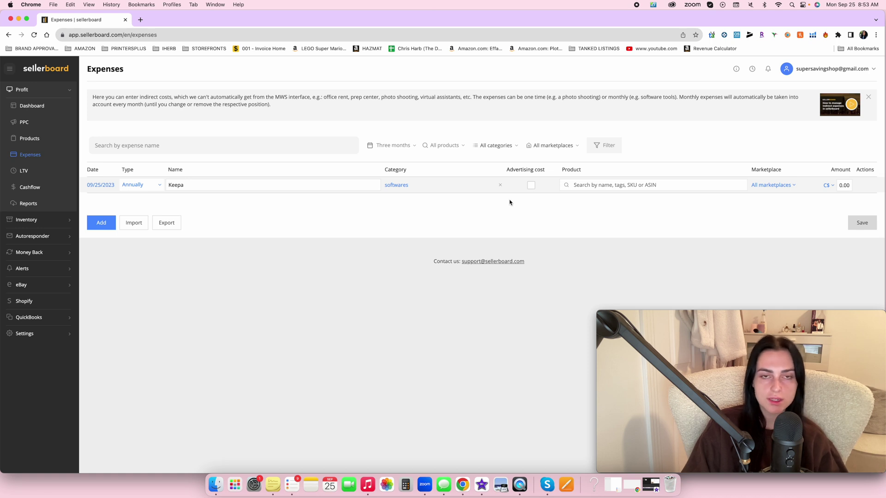
- Change the Keepa expense's type to One-Time and rename it wholesale shipping
{"action": "double_click", "coordinate": [223, 185]}
{"action": "left_click", "coordinate": [140, 184]}
{"action": "left_click", "coordinate": [139, 90]}
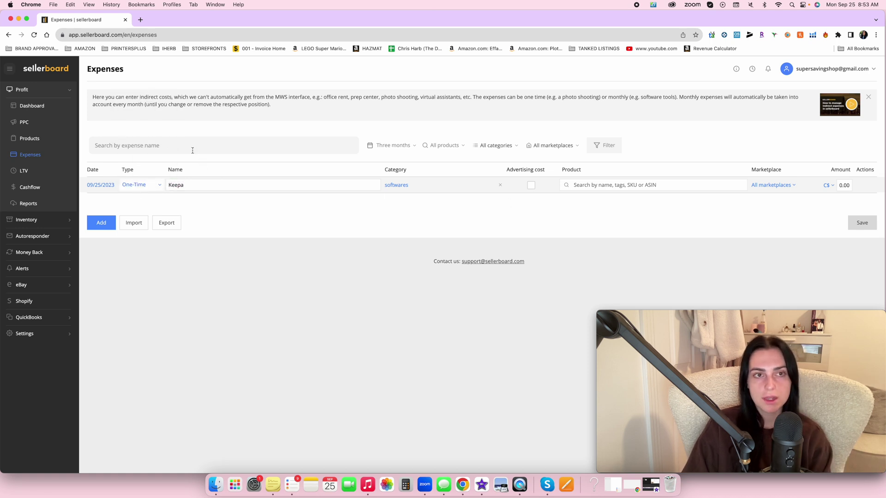
{"action": "double_click", "coordinate": [192, 187]}
{"action": "type", "text": "wholsale s"}
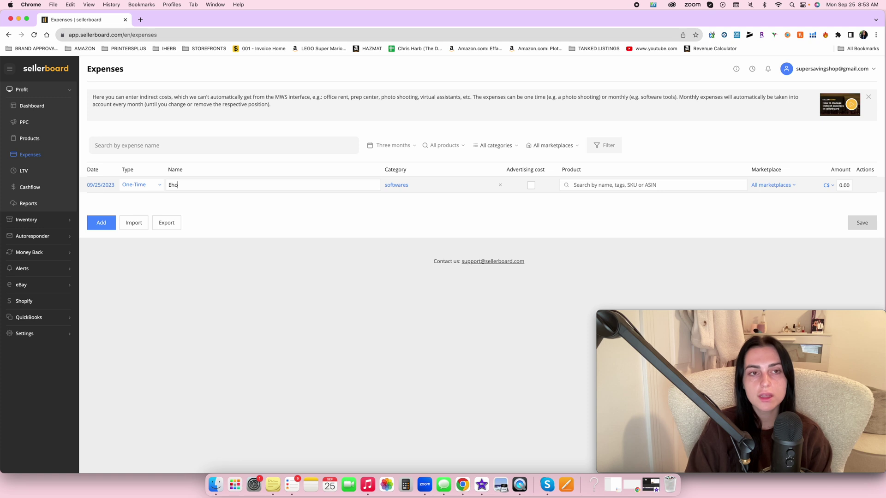
{"action": "type", "text": "hippinh"}
{"action": "type", "text": "g"}
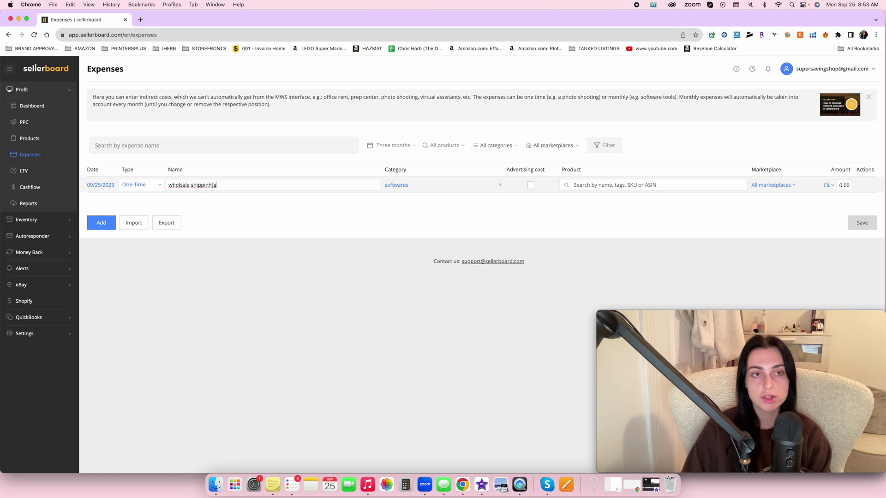
{"action": "key", "text": "BackSpace"}
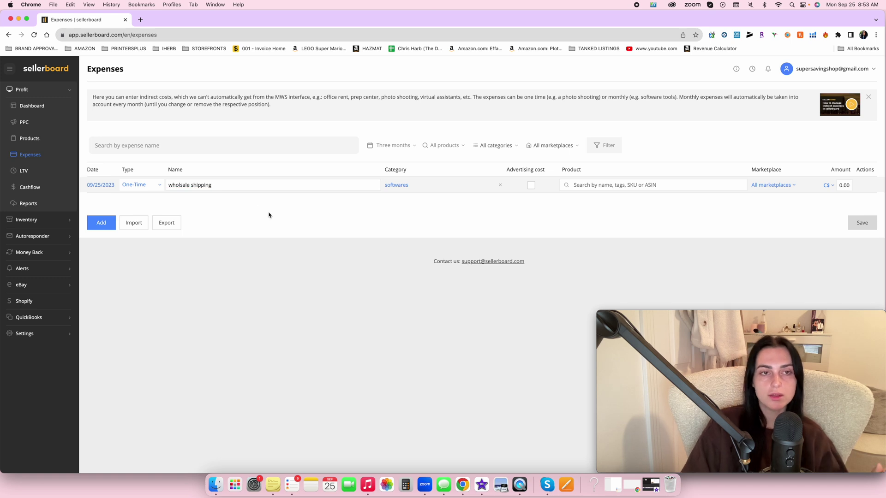
{"action": "left_click", "coordinate": [178, 185]}
{"action": "type", "text": "e"}
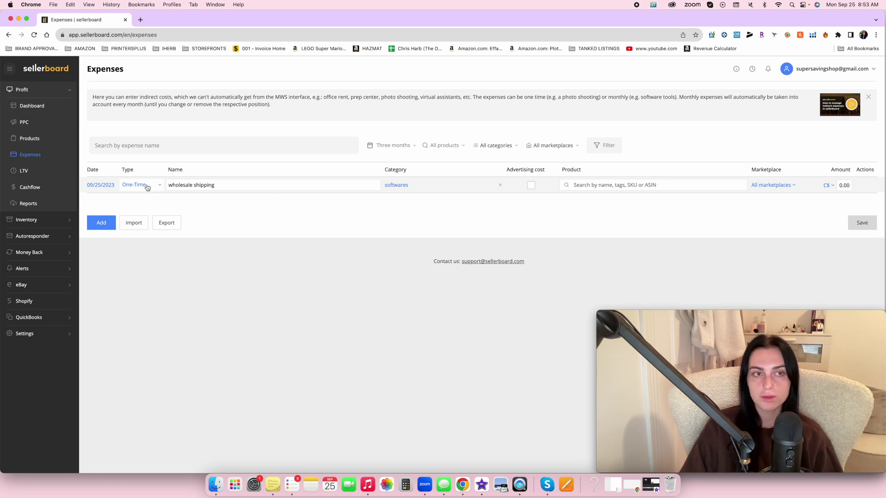
- Review the category options and product list for the wholesale shipping expense, keeping the softwares category
{"action": "left_click", "coordinate": [408, 184]}
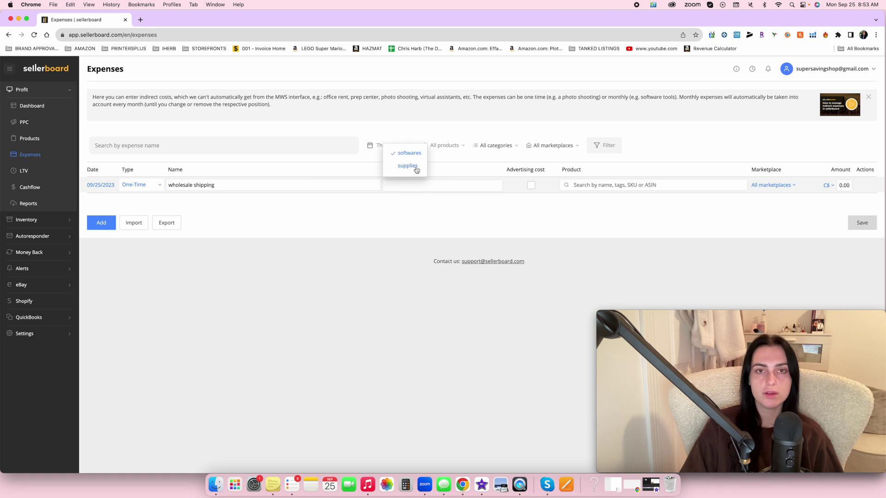
{"action": "left_click", "coordinate": [406, 152]}
{"action": "left_click", "coordinate": [586, 185]}
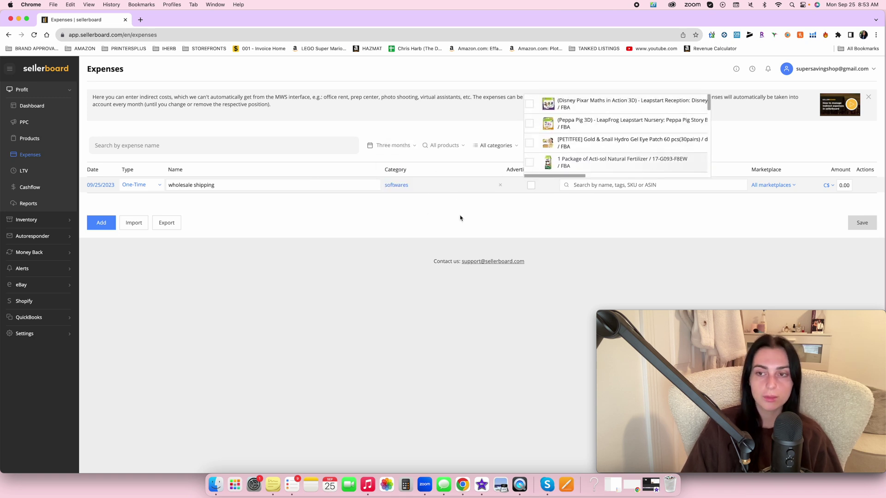
{"action": "left_click", "coordinate": [439, 225]}
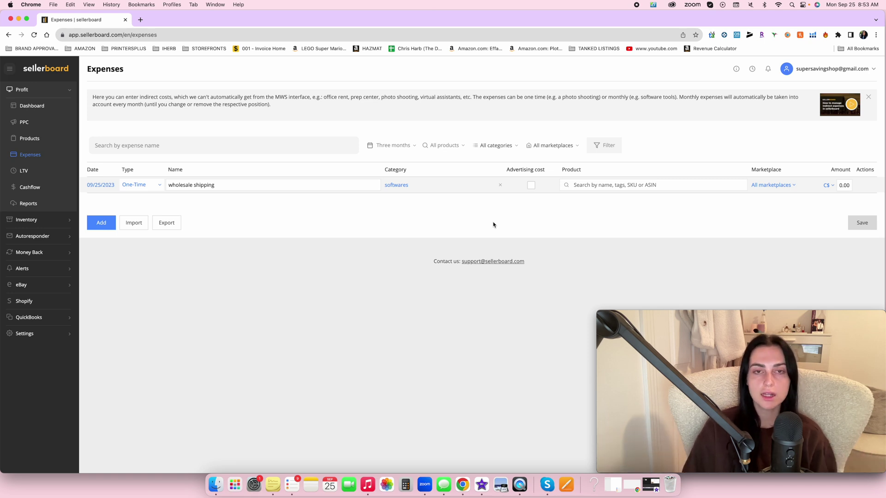
- Set the expense's type to Annually, rename it Keepa and enter an amount of C$ 19
{"action": "left_click", "coordinate": [158, 184]}
{"action": "left_click", "coordinate": [154, 173]}
{"action": "triple_click", "coordinate": [225, 184]}
{"action": "type", "text": "Kee"}
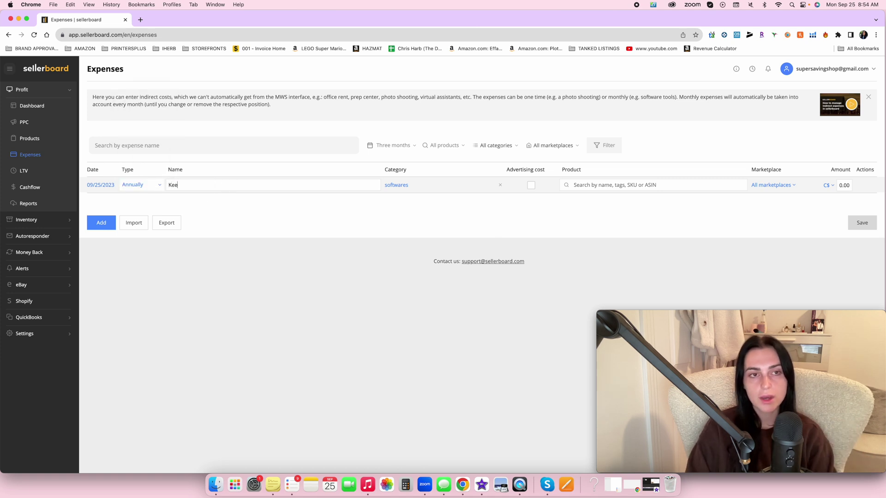
{"action": "type", "text": "pa"}
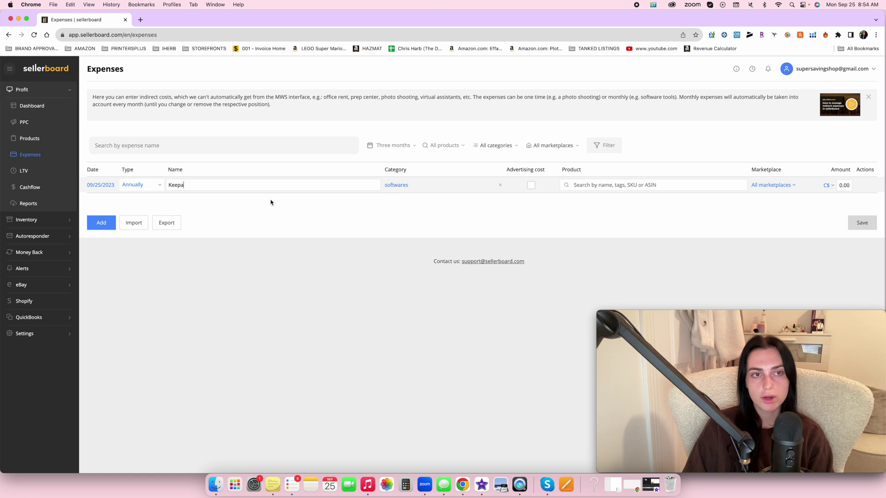
{"action": "left_click", "coordinate": [638, 184]}
{"action": "left_click", "coordinate": [847, 185]}
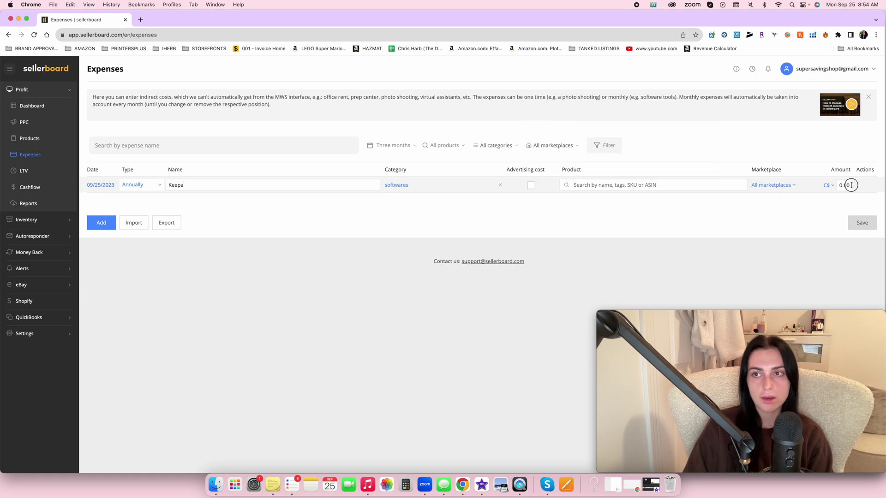
{"action": "type", "text": "19"}
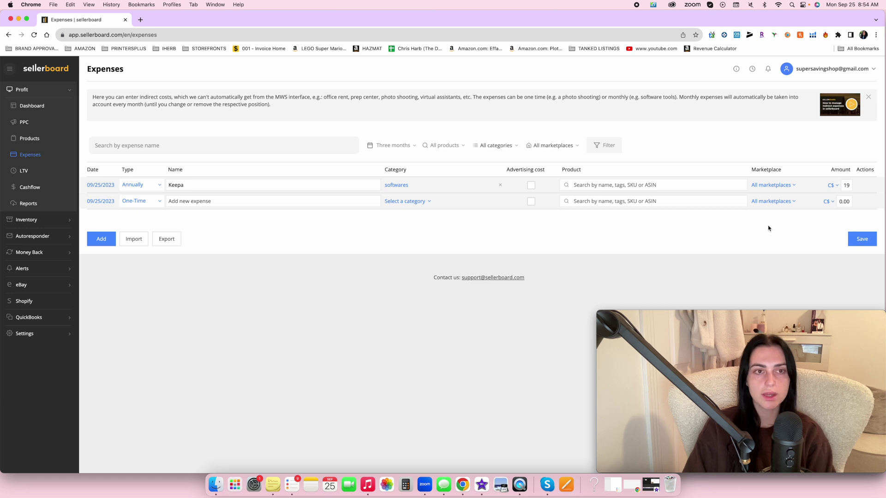
- Add a second expense named SELLERBOARD with type Annually and category softwares
{"action": "left_click", "coordinate": [354, 200]}
{"action": "type", "text": "SELLERBOARD"}
{"action": "left_click", "coordinate": [141, 201]}
{"action": "left_click", "coordinate": [157, 185]}
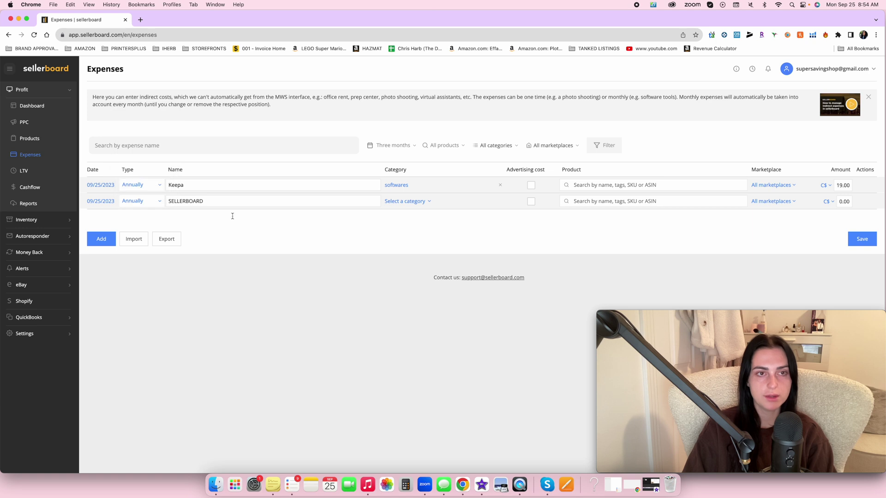
{"action": "left_click", "coordinate": [421, 207]}
{"action": "left_click", "coordinate": [409, 169]}
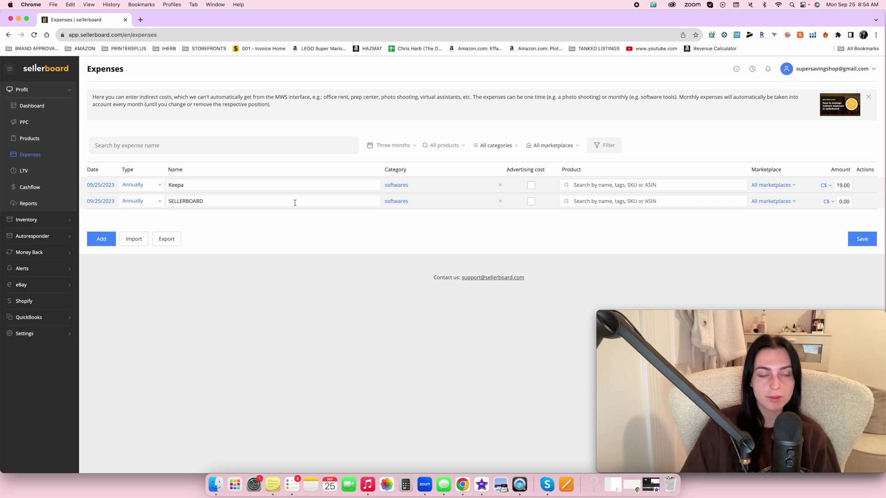
- Set the Keepa expense's date to 07/12/2023
{"action": "left_click", "coordinate": [100, 185]}
{"action": "left_click", "coordinate": [99, 105]}
{"action": "left_click", "coordinate": [99, 104]}
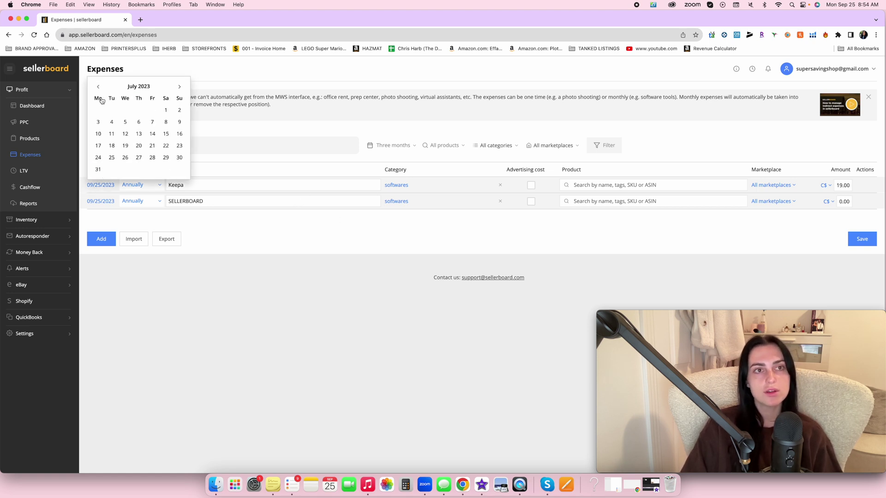
{"action": "left_click", "coordinate": [125, 134]}
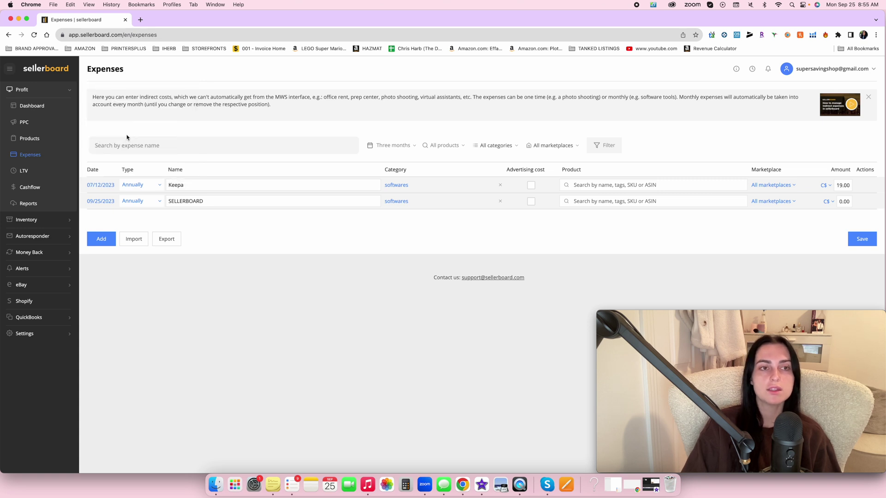